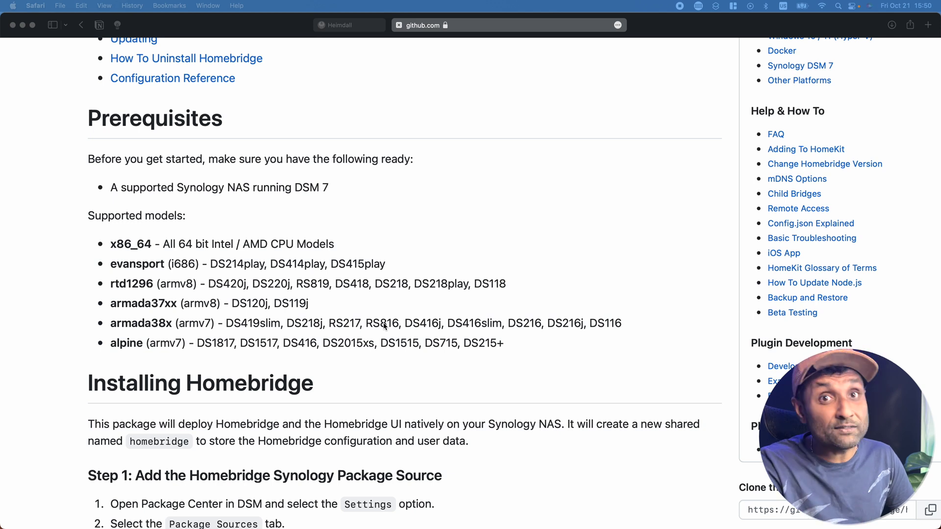
Sign into DSM from the Heimdall dashboard using the saved username, then open Package Center.
click(363, 27)
click(748, 224)
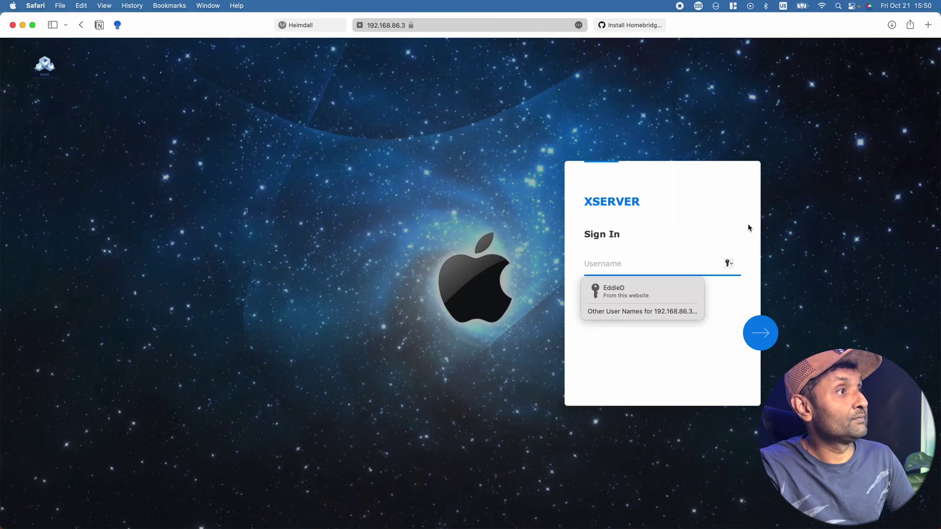
click(660, 295)
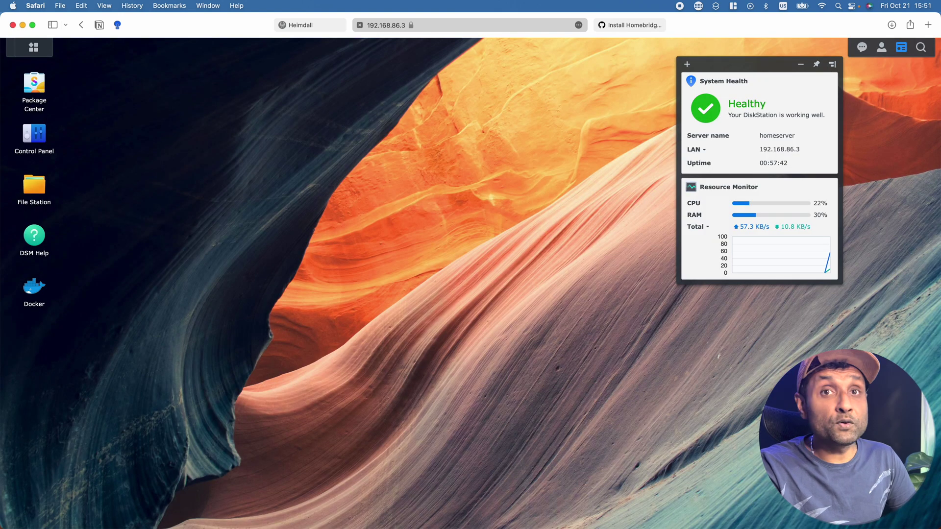
click(43, 109)
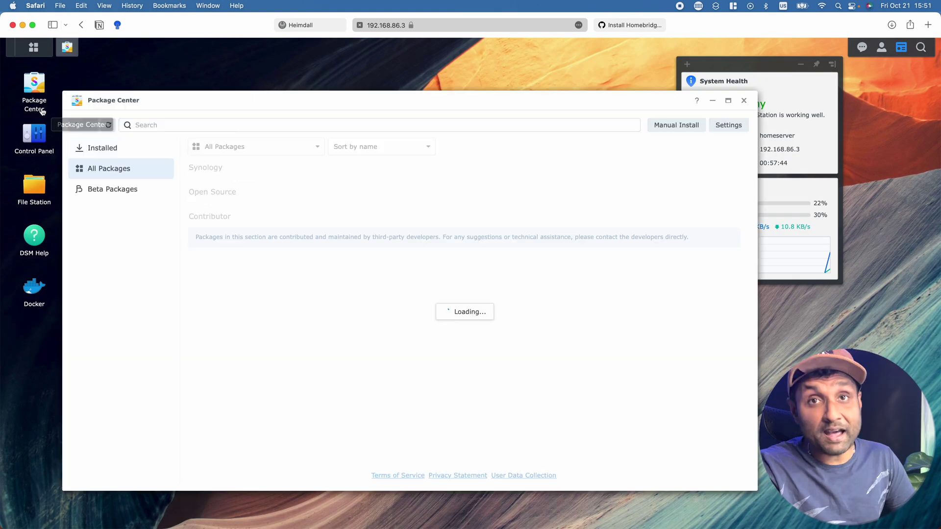
click(728, 128)
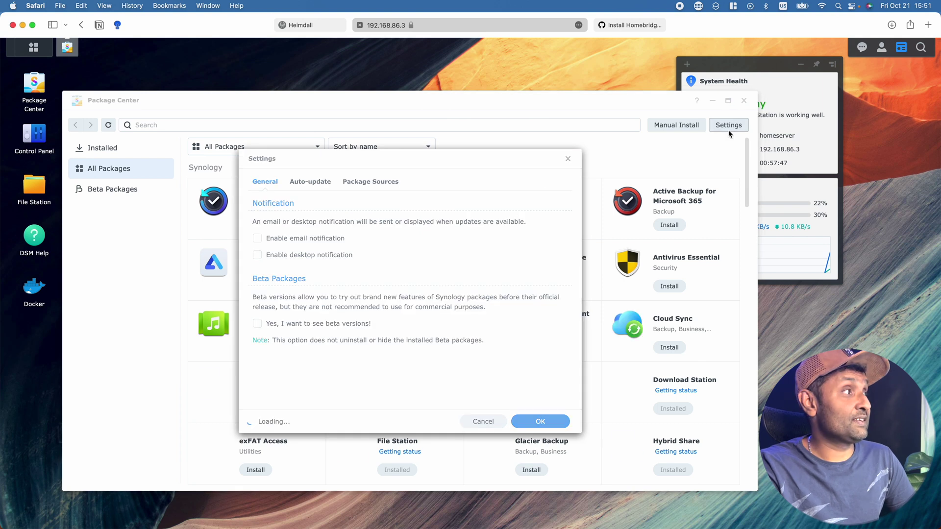
click(383, 182)
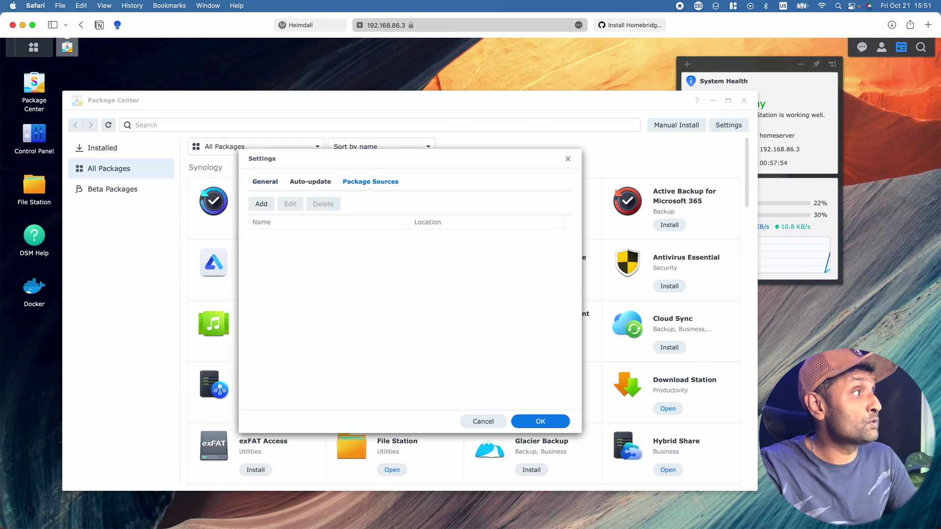
click(261, 205)
click(416, 277)
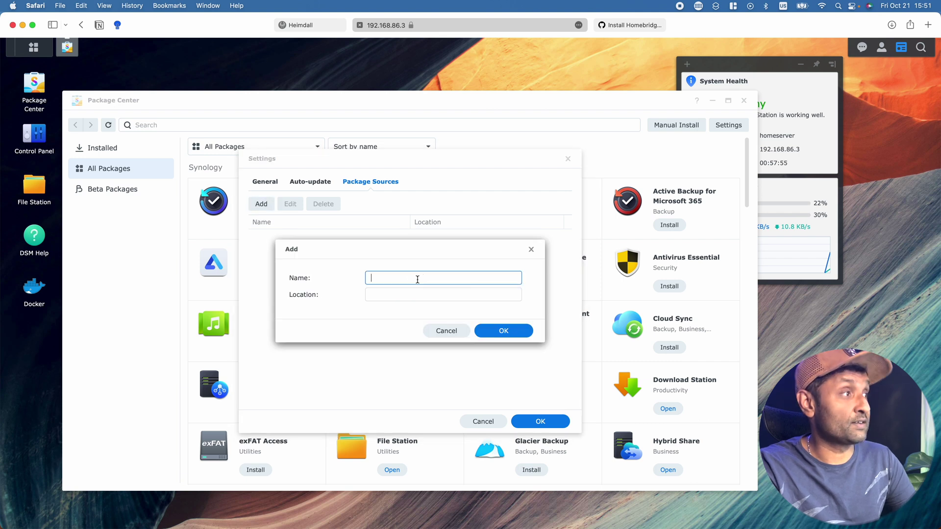
text(homebridge)
key(Tab)
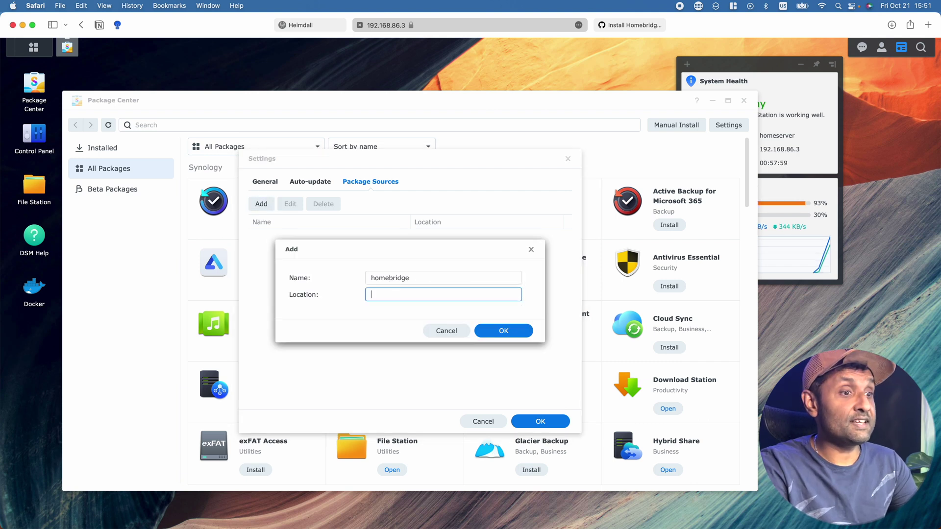
text(https://synology.homebridge.io)
click(516, 333)
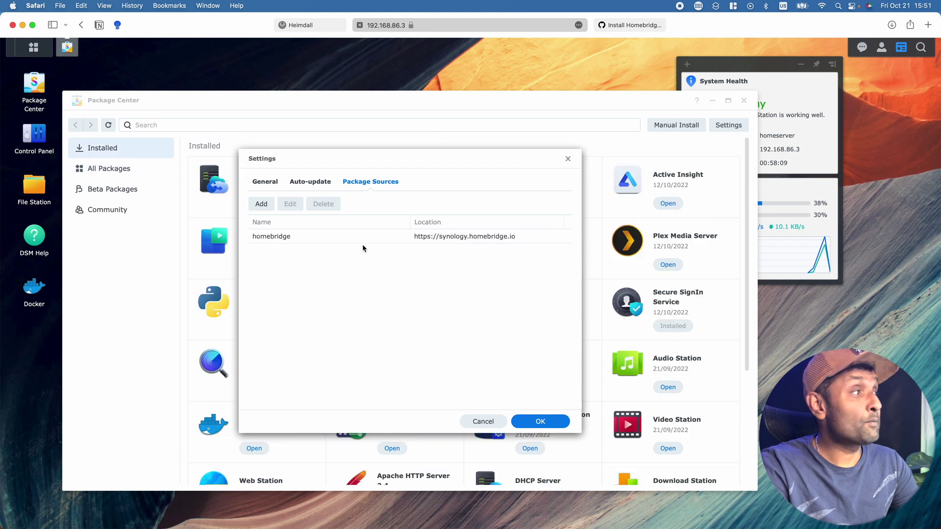
click(261, 204)
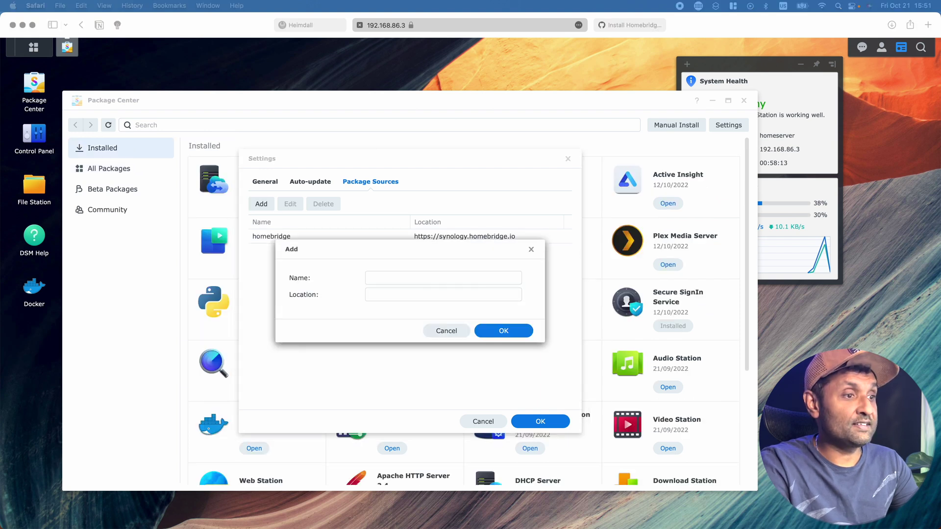
text(SynoCommunity)
click(431, 294)
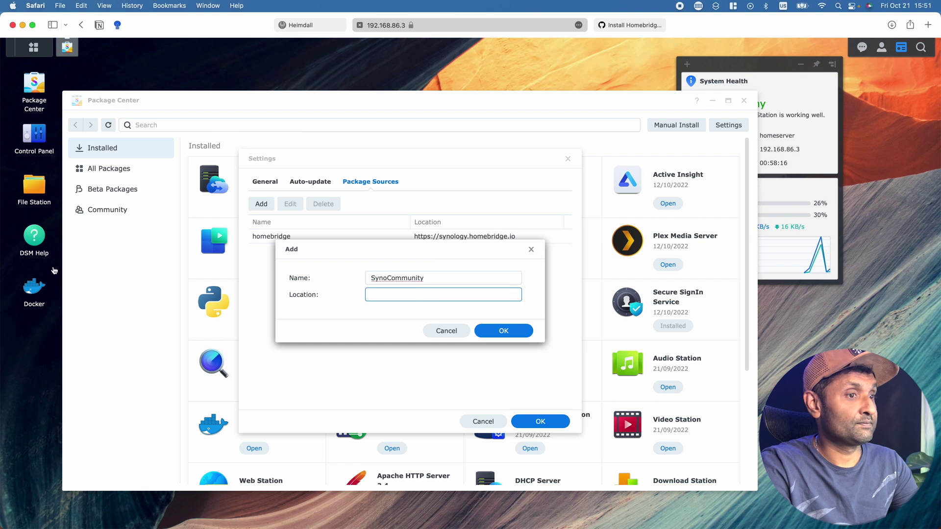
text(https://packages.synocommunity.com)
click(504, 332)
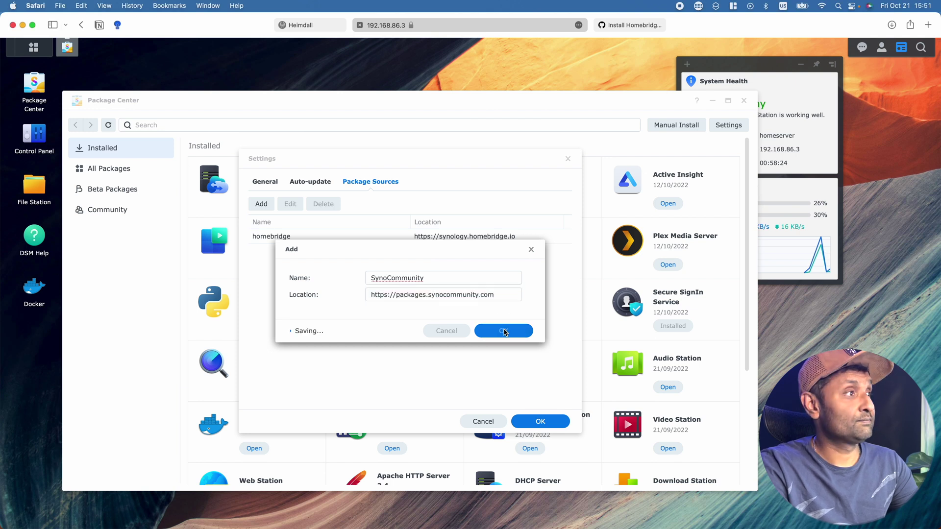
click(548, 422)
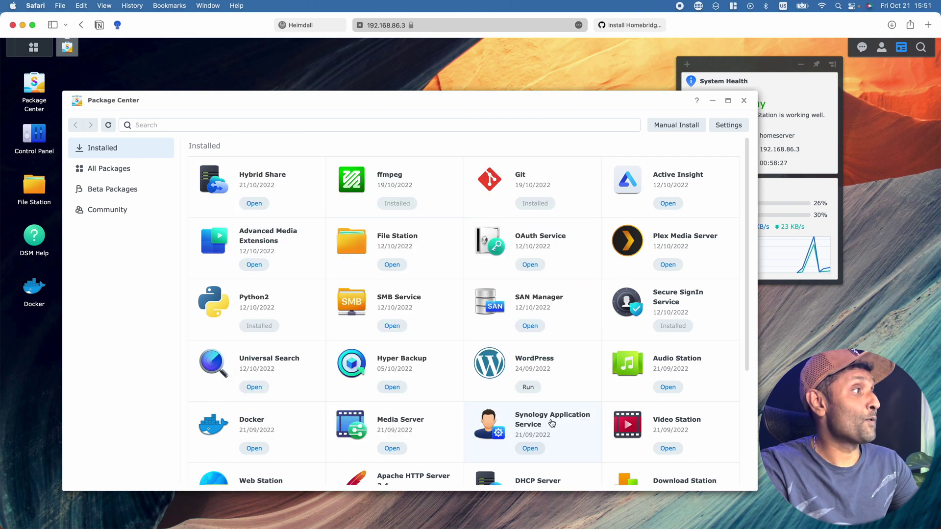
Search All Packages for Homebridge and install it, accepting the third-party disclaimer.
click(118, 169)
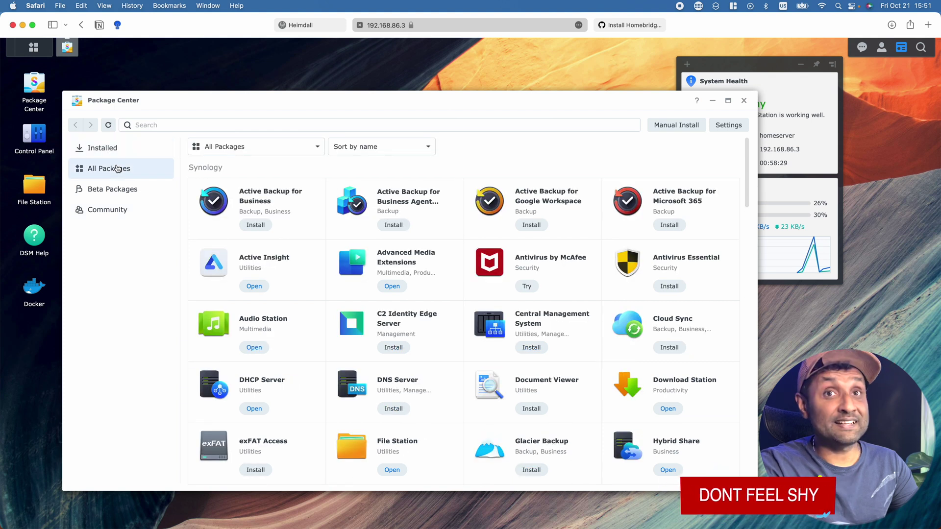
click(294, 123)
text(homebr)
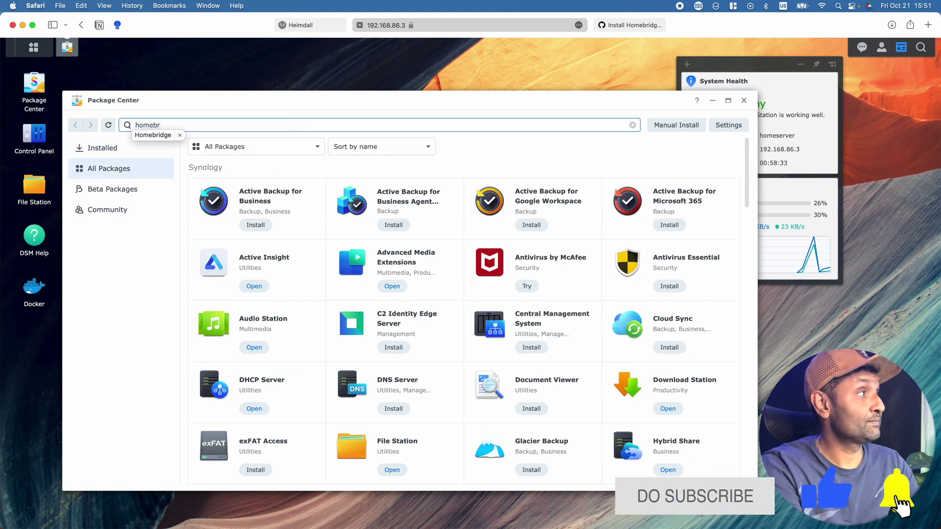
key(Return)
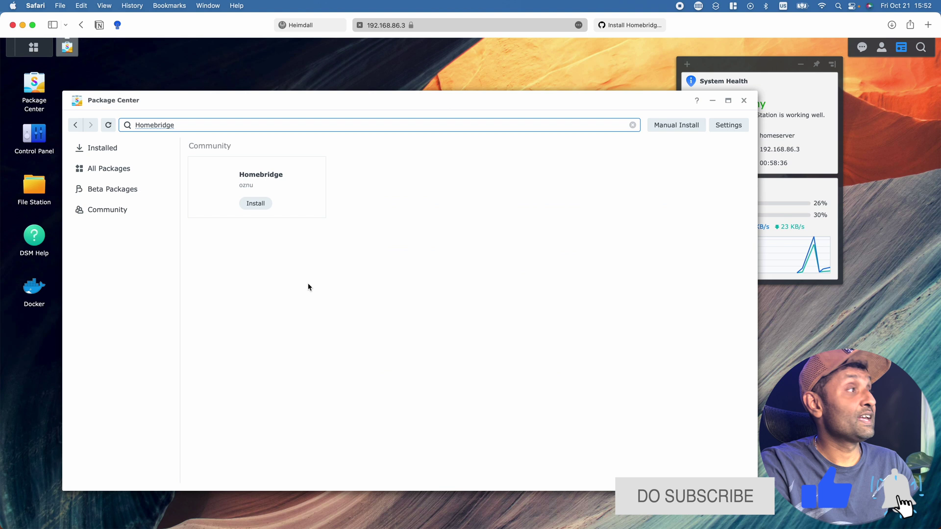
click(248, 203)
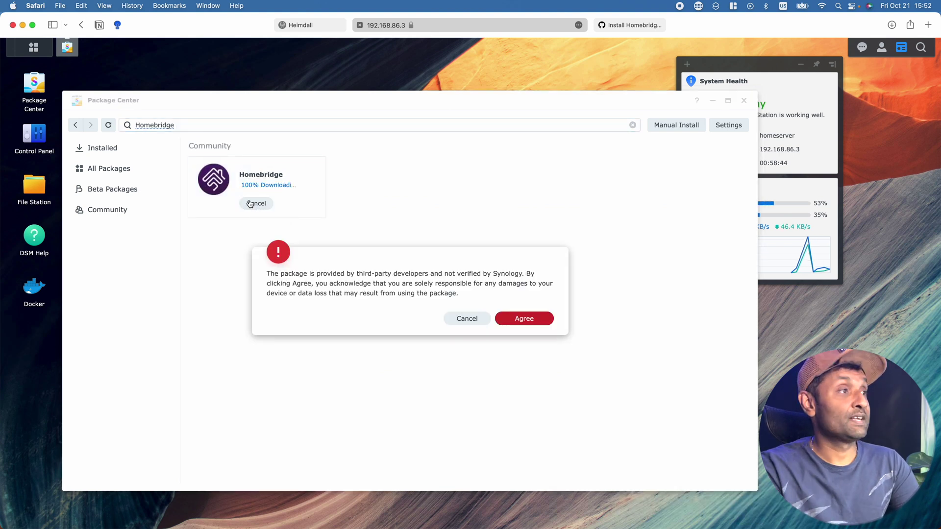
click(525, 324)
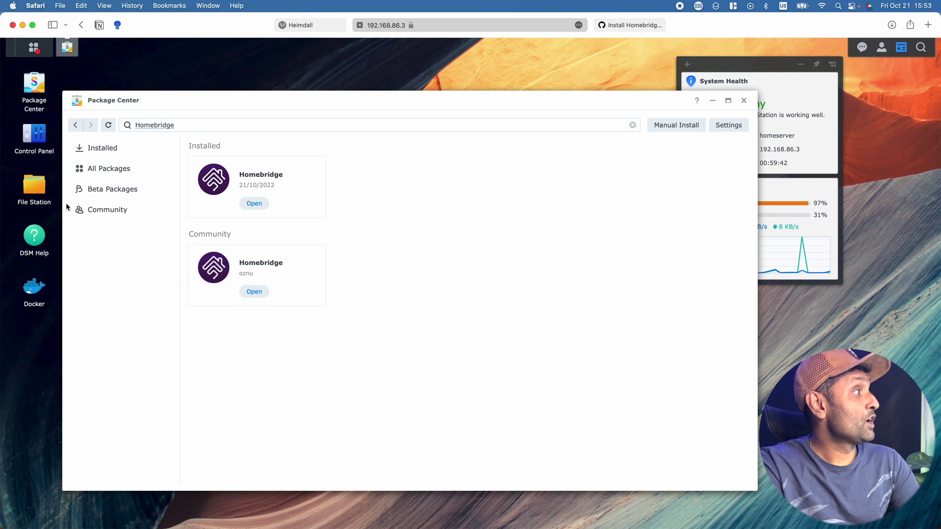
Browse the homebridge shared folder in File Station, then return to Package Center.
click(34, 189)
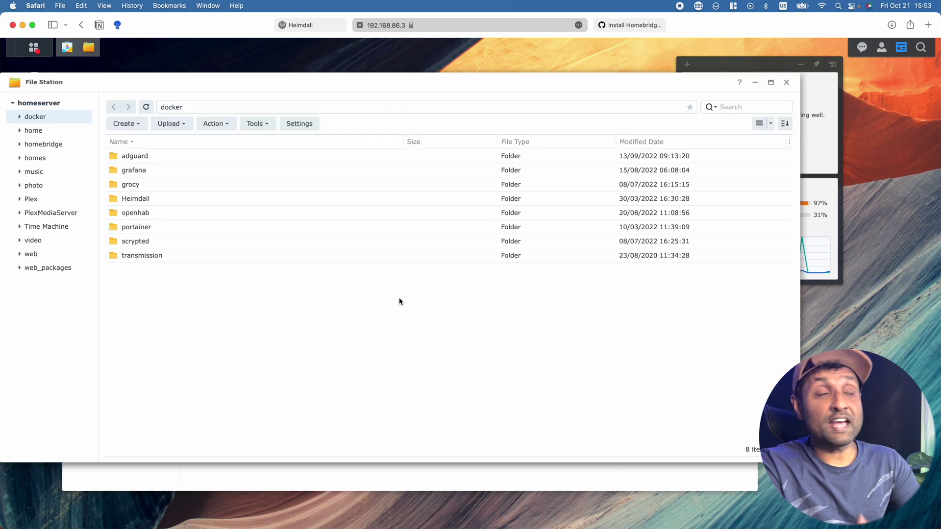
click(54, 145)
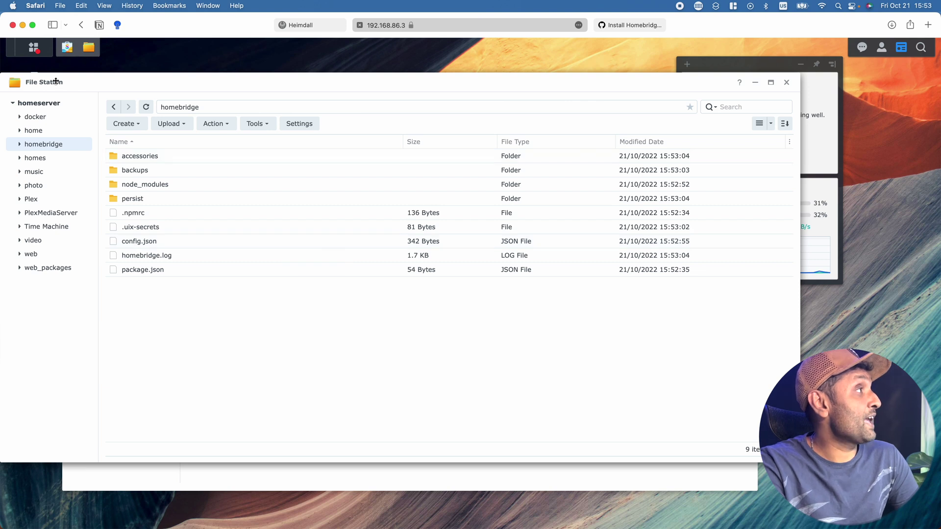
click(385, 478)
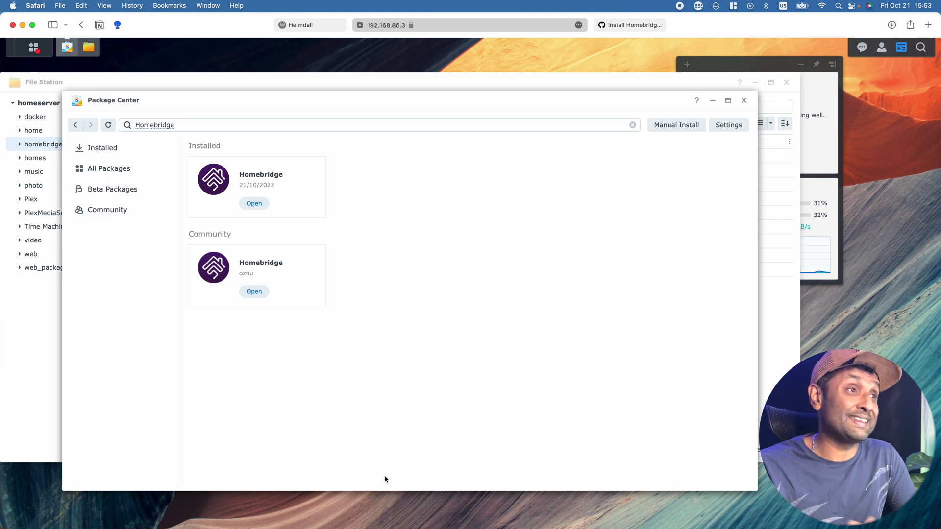
Search All Packages for ffmpeg, then git, to confirm both are already installed.
click(120, 170)
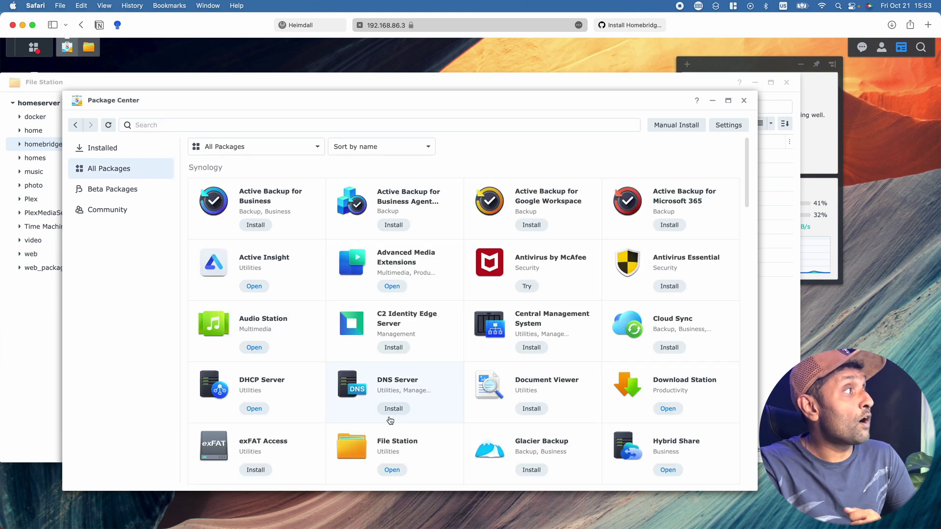
click(162, 125)
text(f)
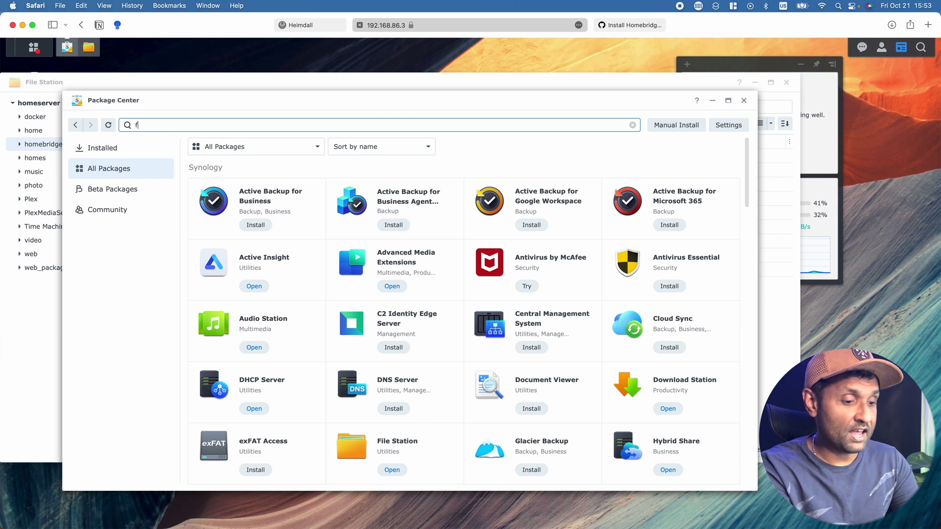
text(fmpeg)
key(Return)
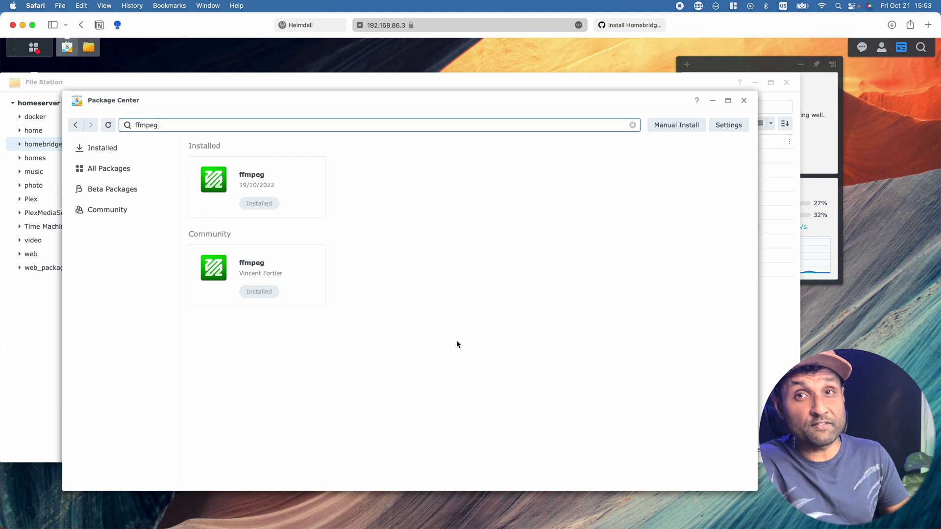
double_click(281, 128)
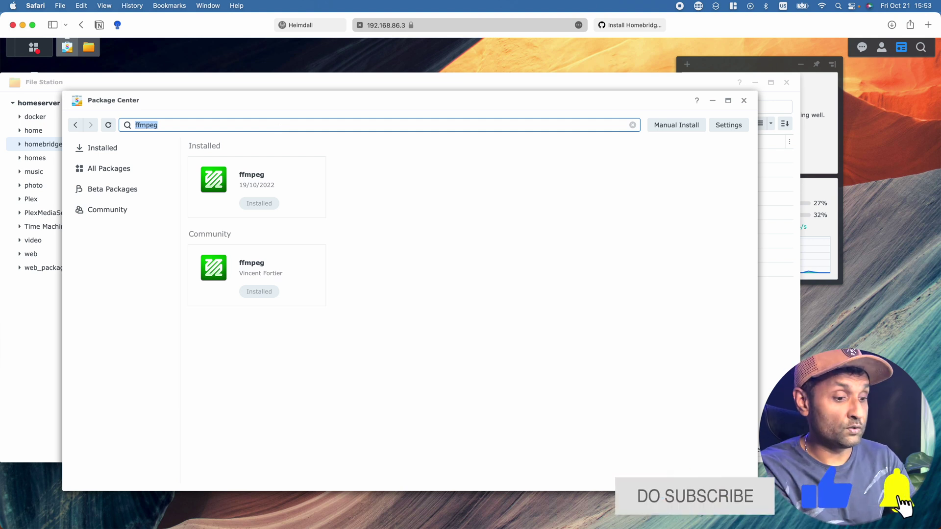
text(git)
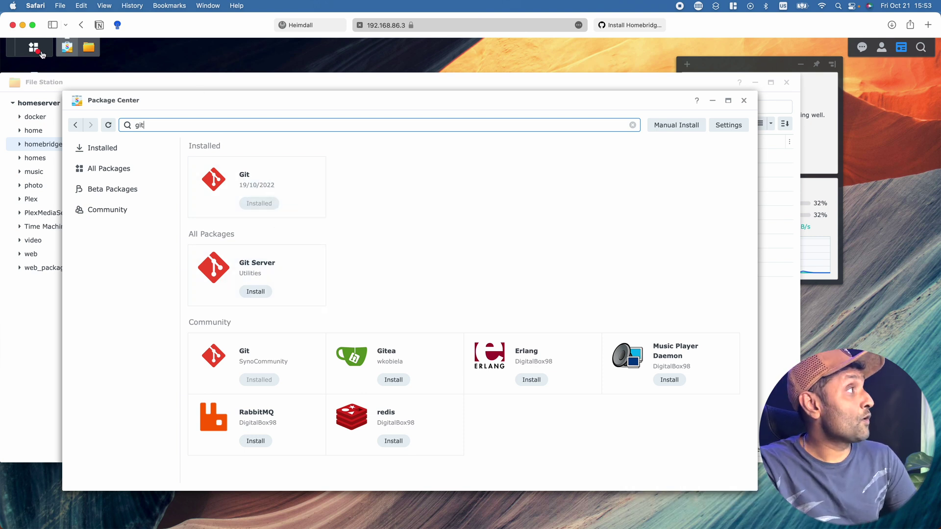
Launch the Homebridge app from the DSM main menu and begin its setup.
click(33, 47)
scroll(153, 447, down, 5)
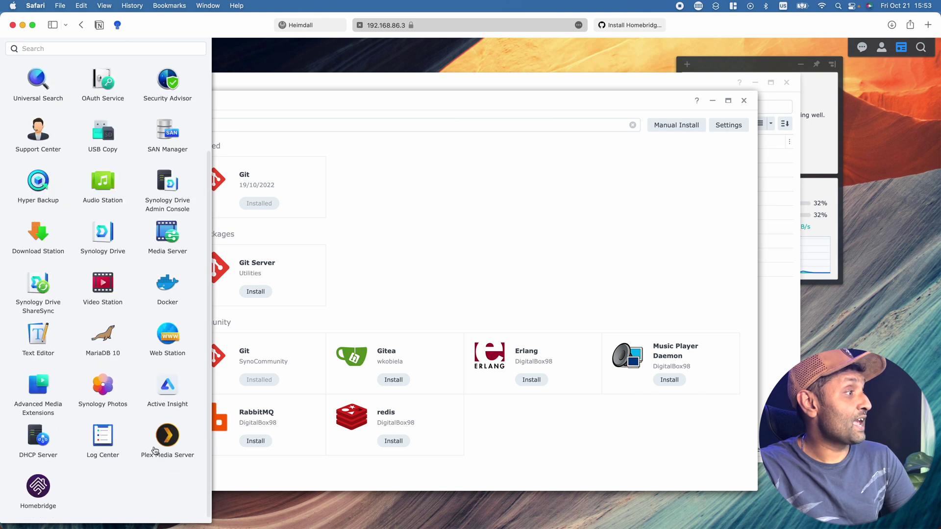
click(39, 498)
click(469, 246)
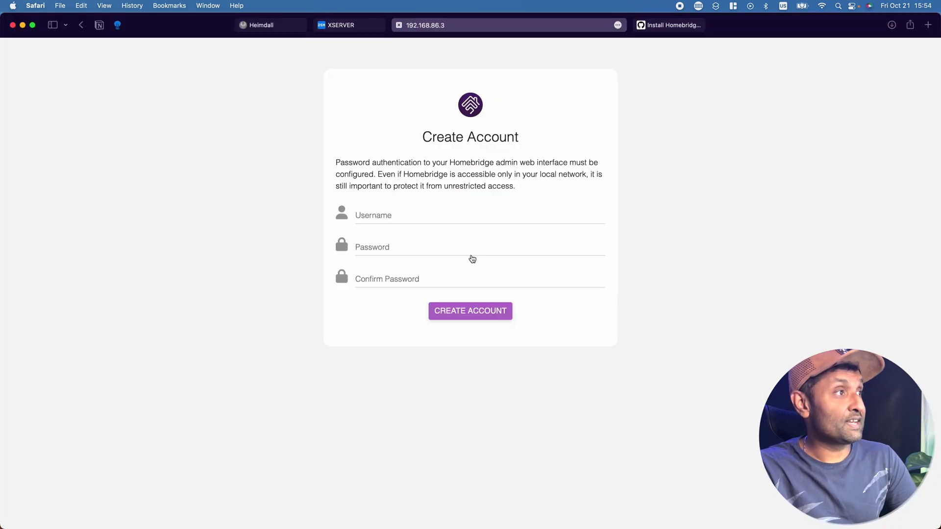
Create the Homebridge UI login with username 'admin', declining to save it to Keychain.
click(451, 210)
text(admin)
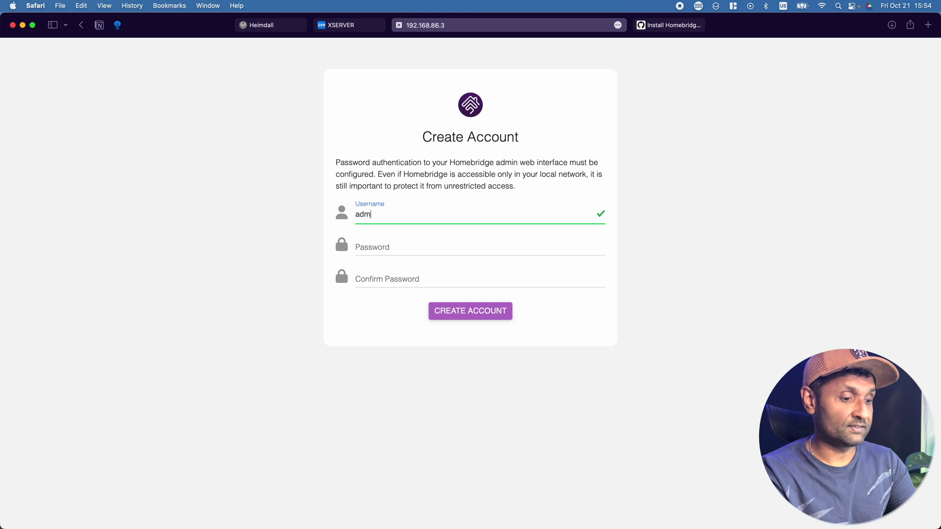
key(Tab)
key(Return)
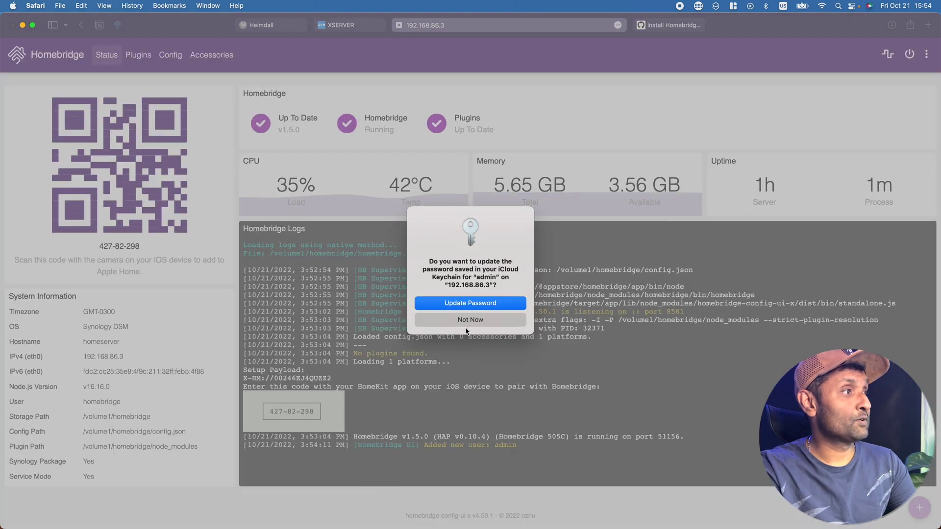
click(470, 320)
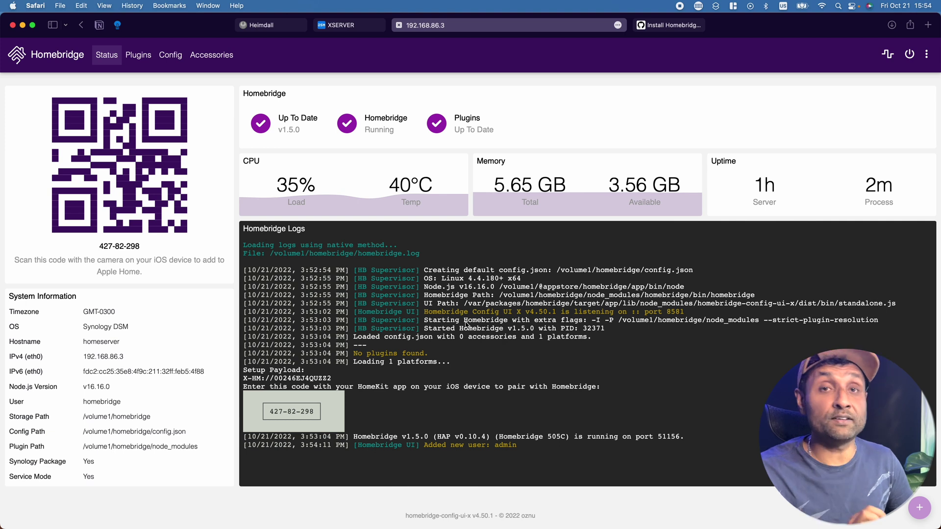
mouse_move(93, 390)
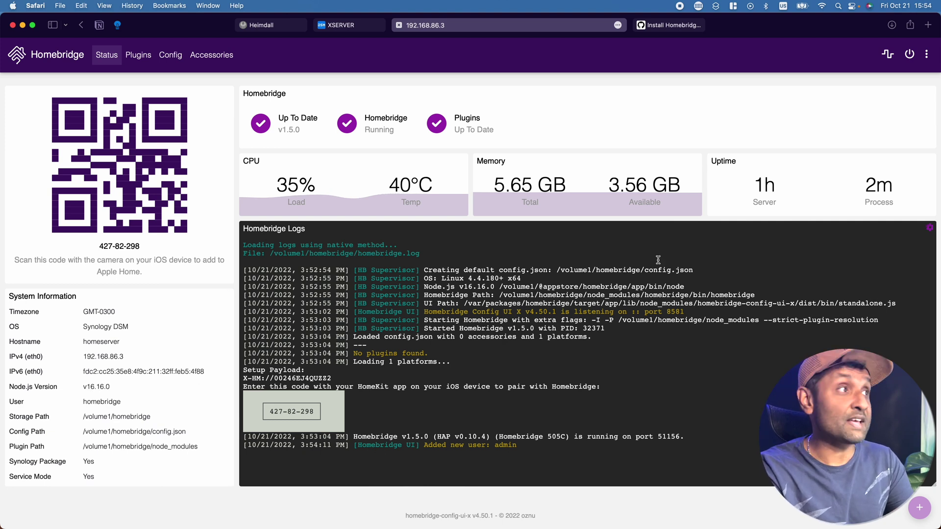
Open a terminal and SSH into the NAS at 192.168.86.3 on port 24.
key(ctrl+alt+t)
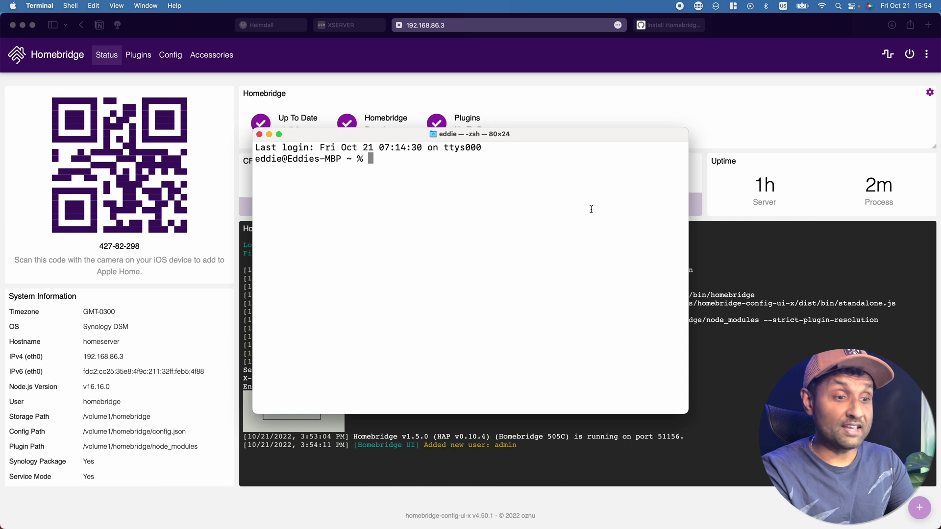
text(ssh EddieD@192.168.86.3 -p24)
key(Return)
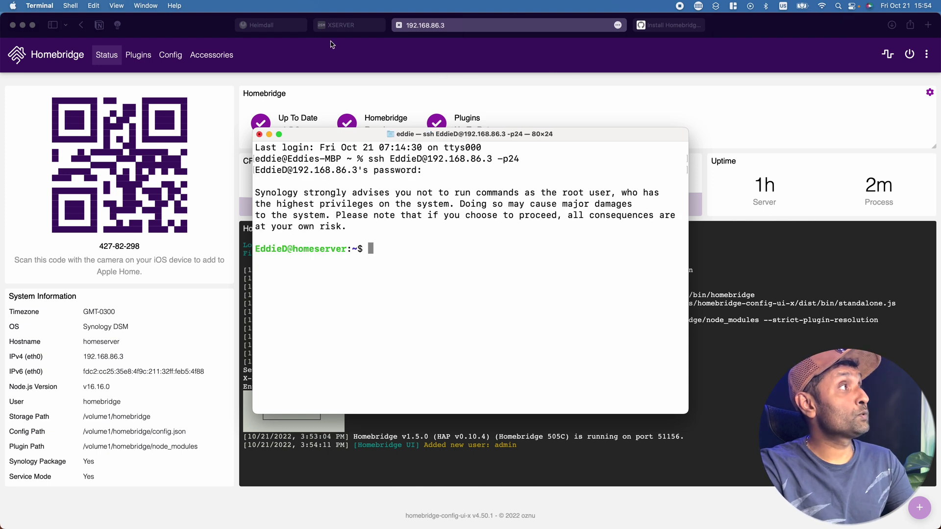
Run 'sudo hb-service update-node' from the install guide to update Node.js to v16.18.0.
click(642, 25)
scroll(401, 280, down, 10)
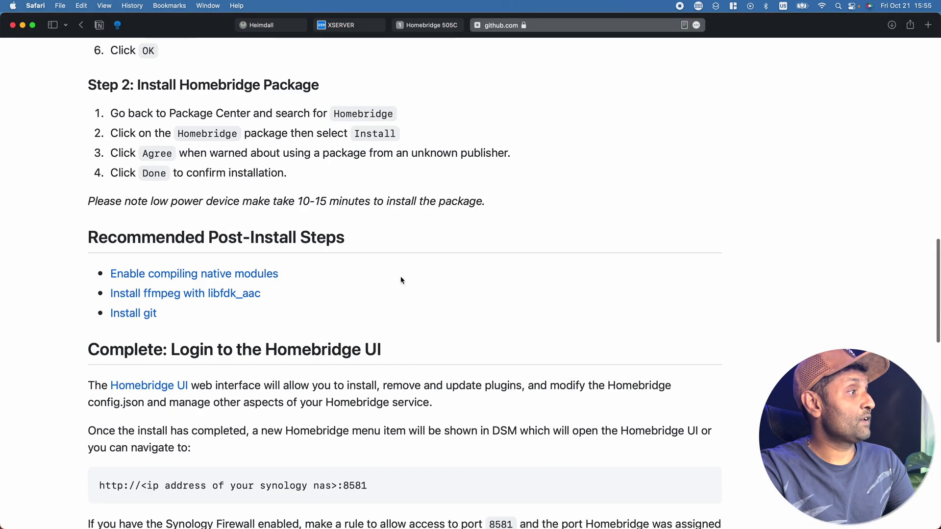
scroll(401, 280, down, 10)
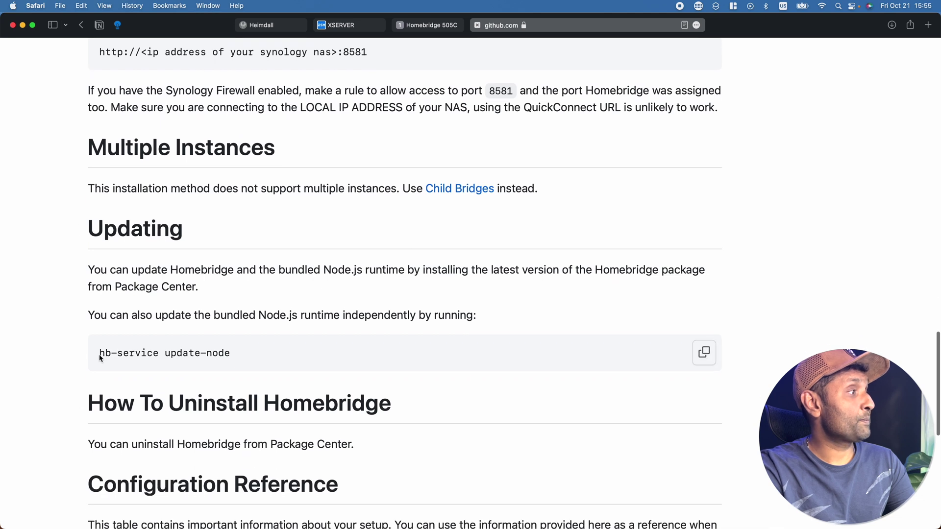
click(709, 353)
key(super+Tab)
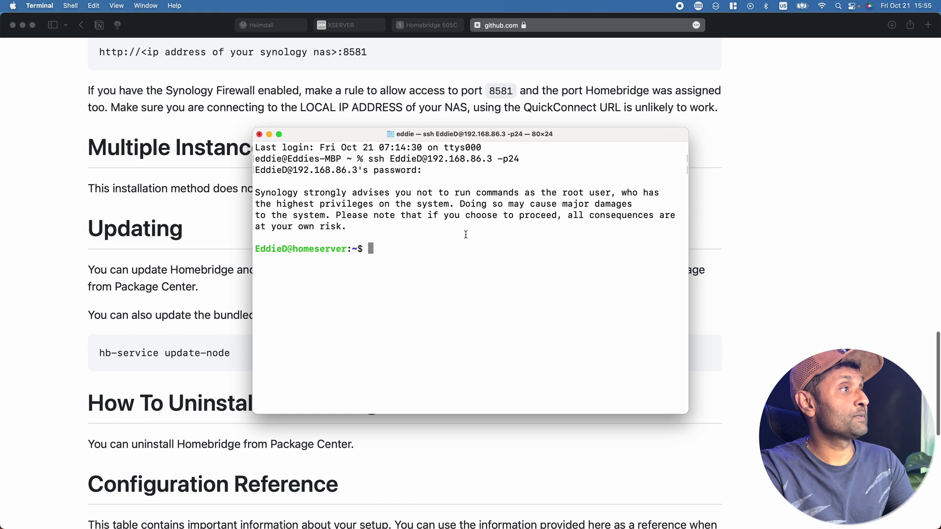
text(sudo)
key(super+v)
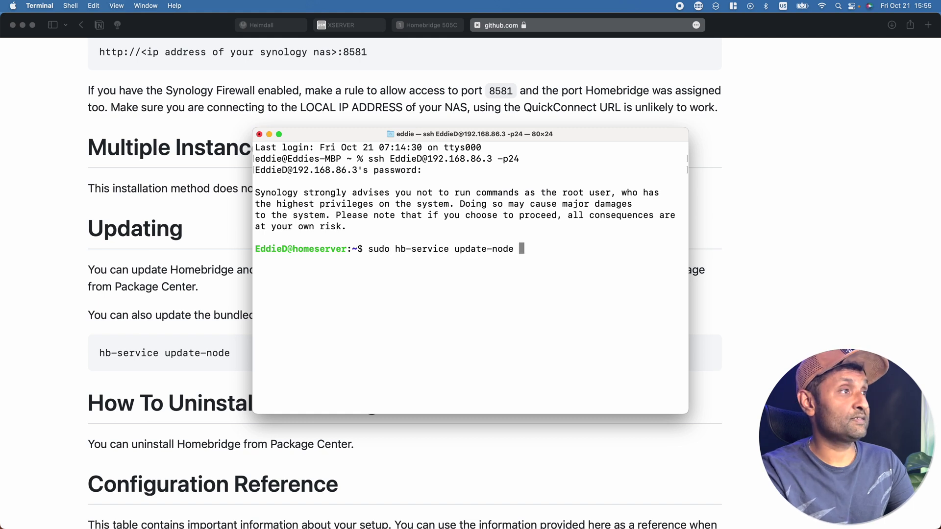
key(Return)
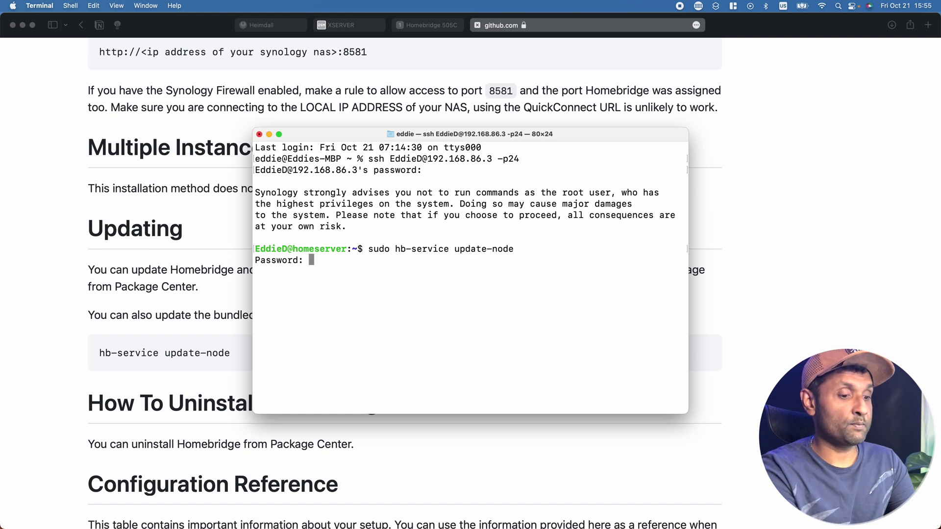
key(Return)
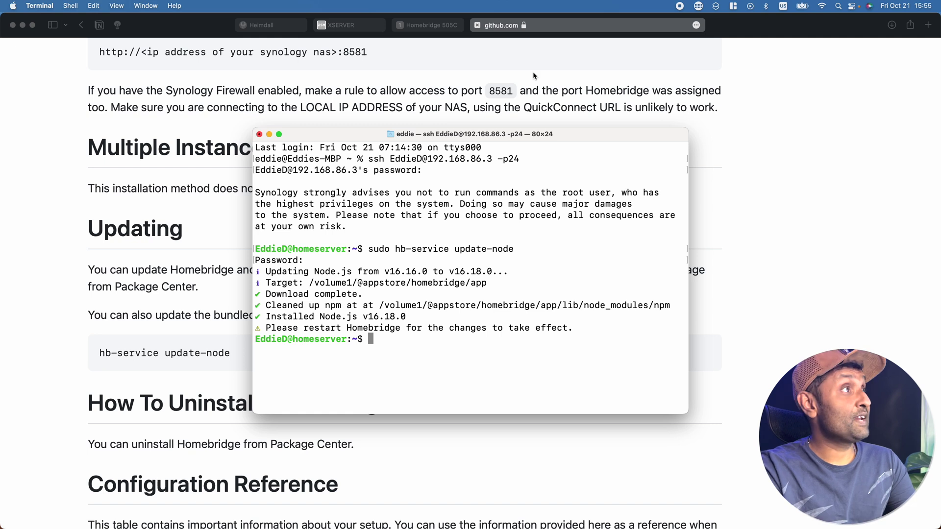
Restart Homebridge from the dashboard's power button to apply Node.js v16.18.0.
click(444, 30)
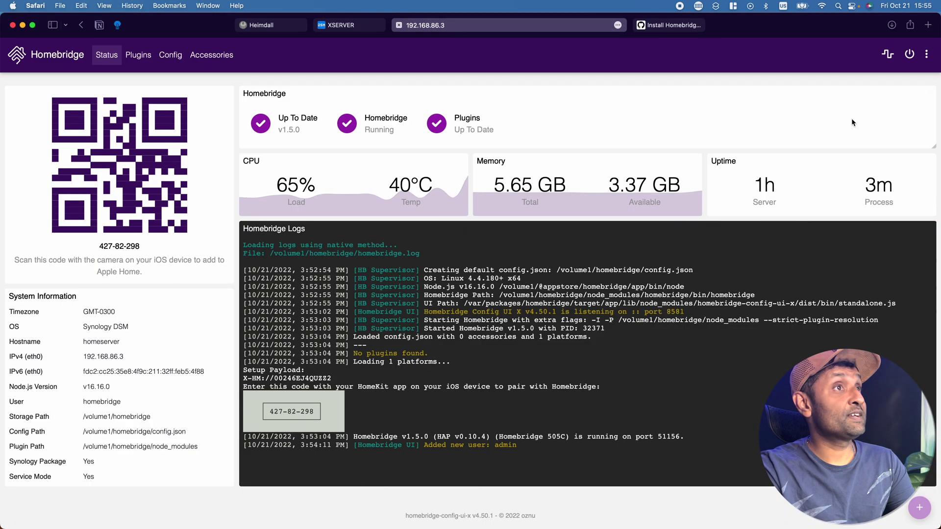
click(910, 53)
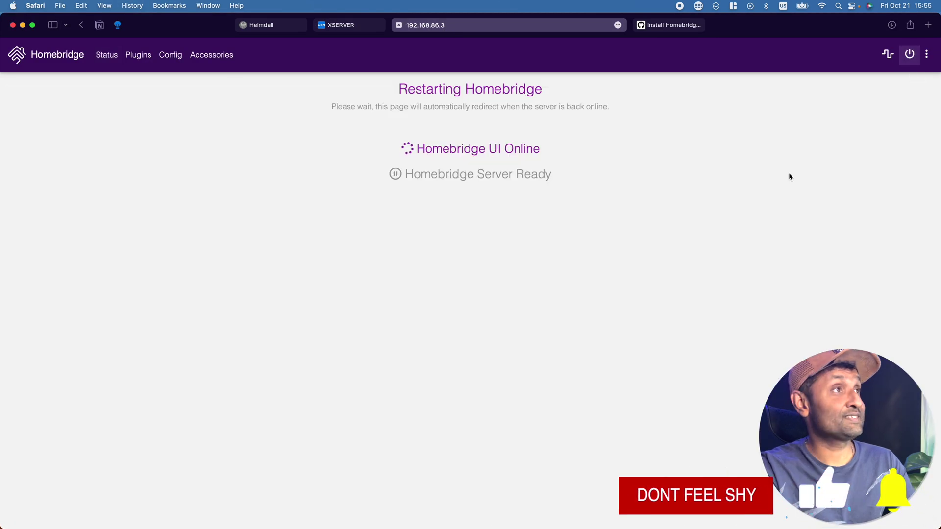